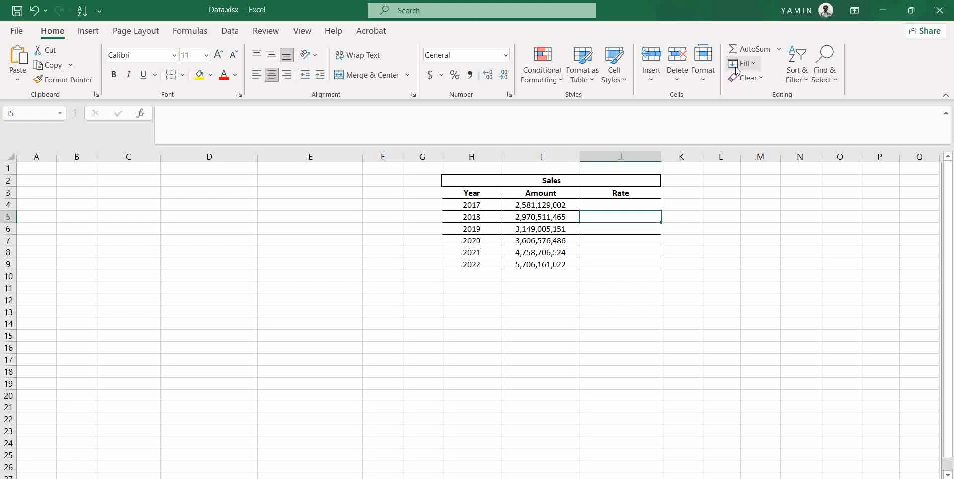
- Enter the growth rate formula =SUM(((I5-I4)/I4)*100) in the 2018 Rate cell, J5
{"action": "left_click", "coordinate": [750, 48]}
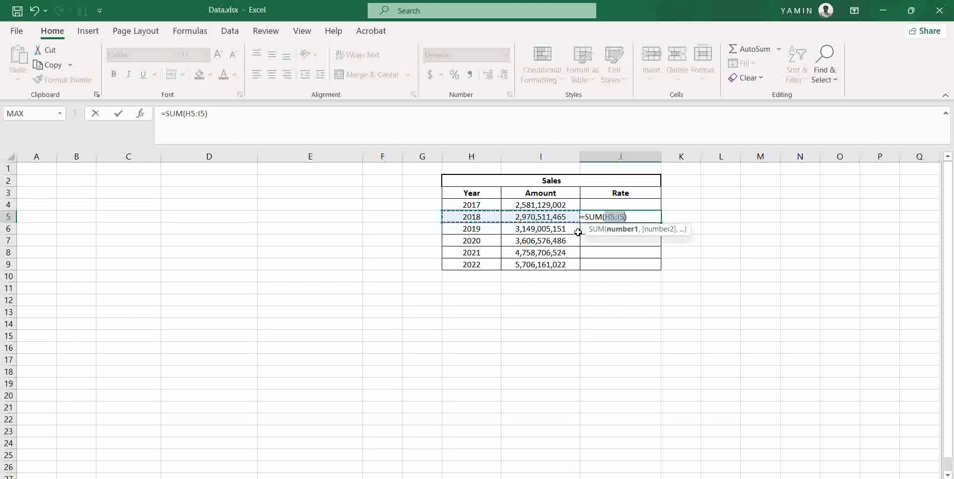
{"action": "key", "text": "BackSpace"}
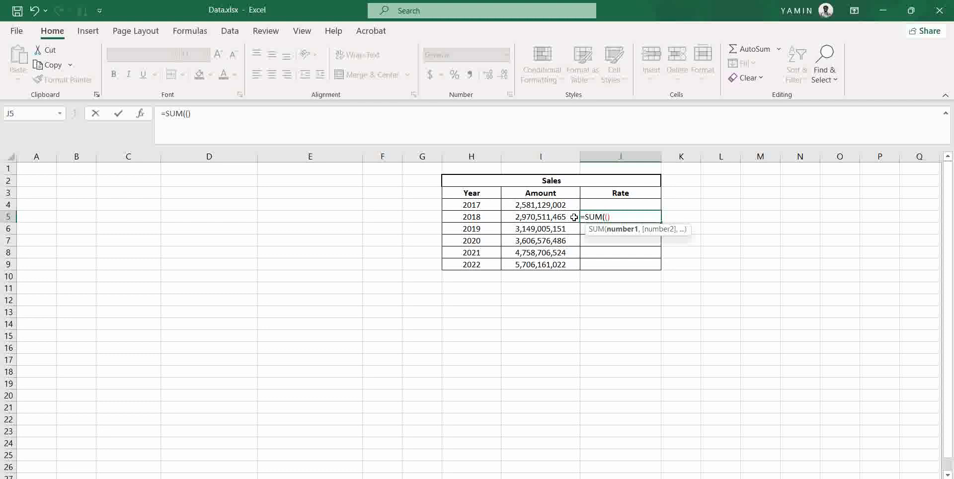
{"action": "left_click", "coordinate": [544, 216]}
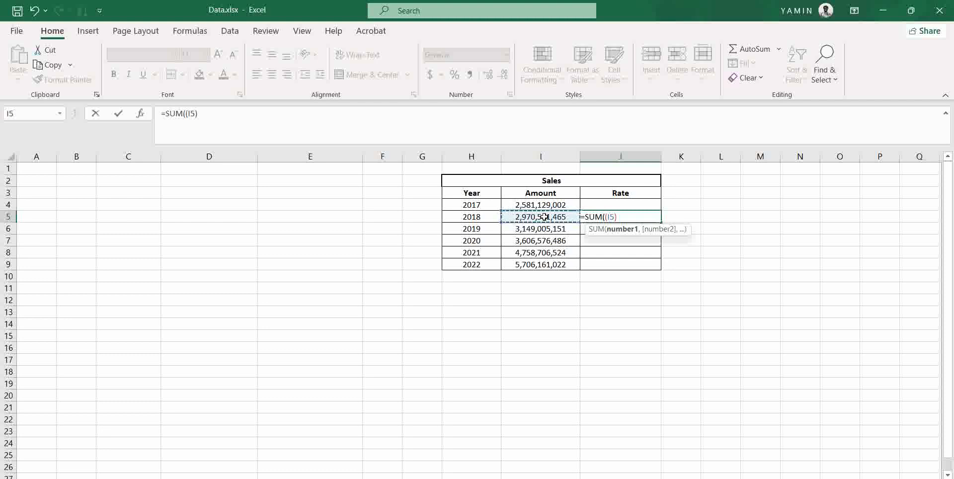
{"action": "type", "text": "-"}
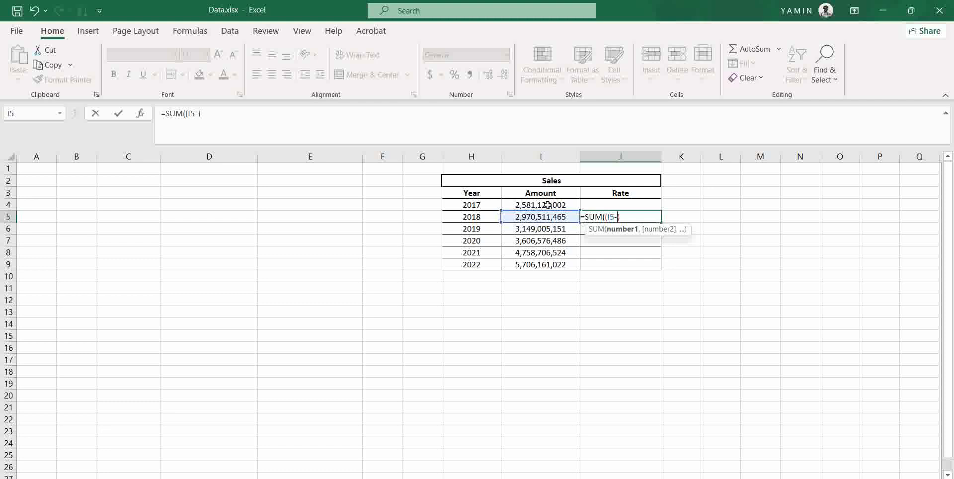
{"action": "left_click", "coordinate": [546, 203]}
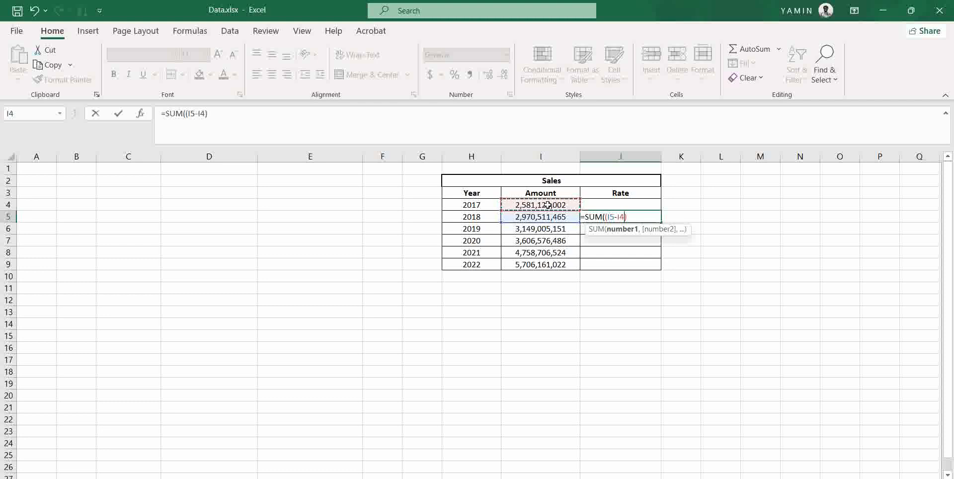
{"action": "left_click", "coordinate": [634, 219]}
{"action": "left_click", "coordinate": [559, 203]}
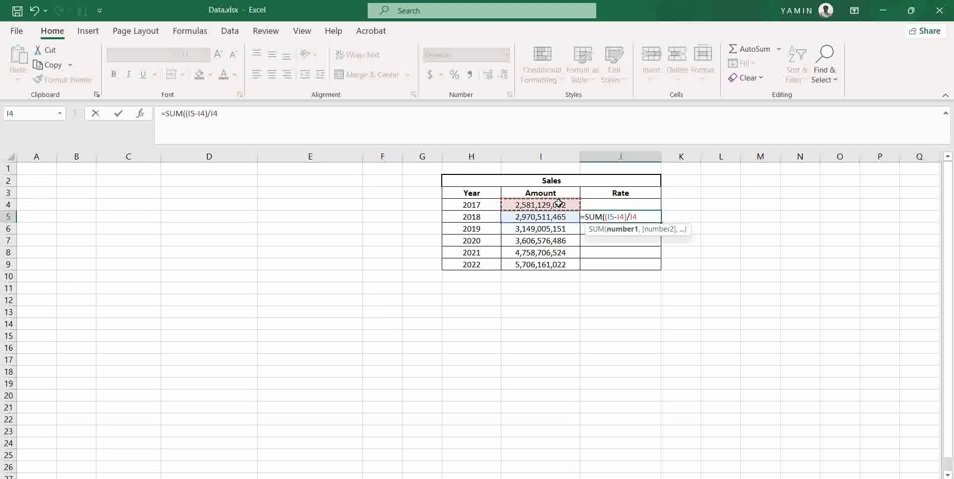
{"action": "left_click", "coordinate": [606, 217]}
{"action": "type", "text": "("}
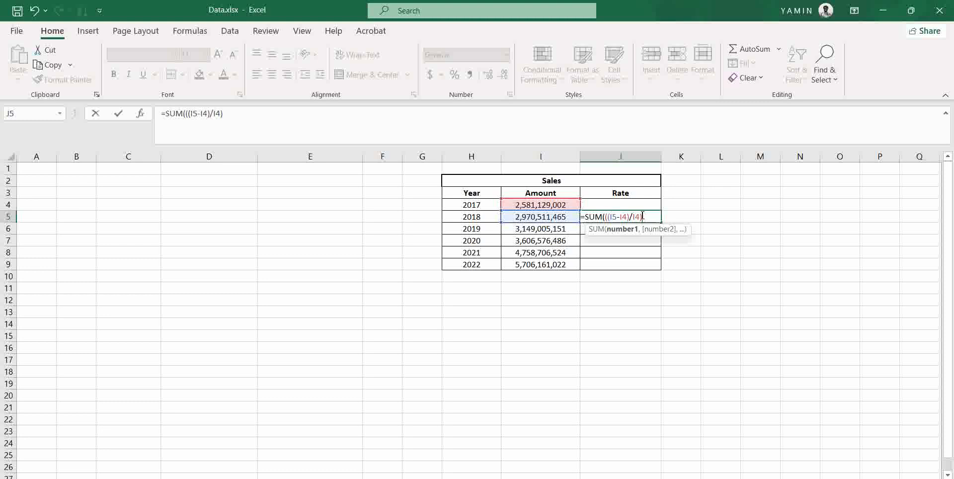
{"action": "type", "text": ")*100)"}
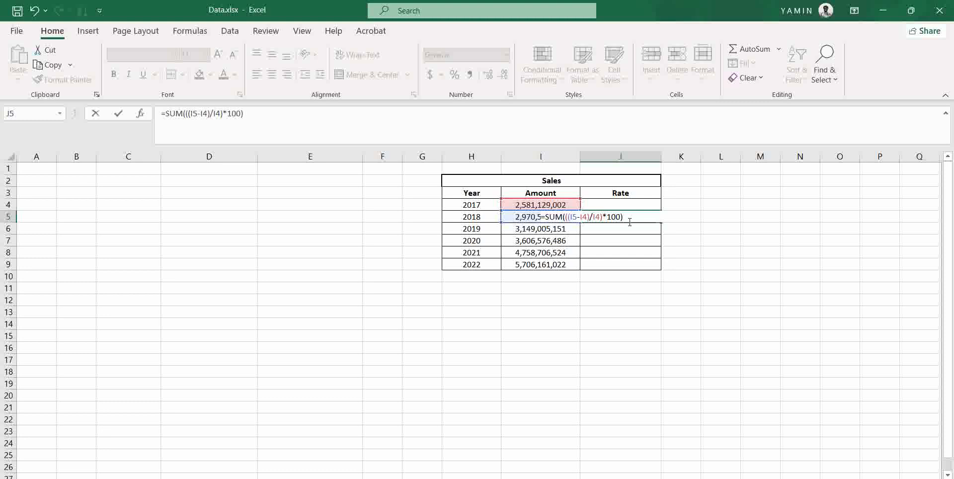
{"action": "key", "text": "Return"}
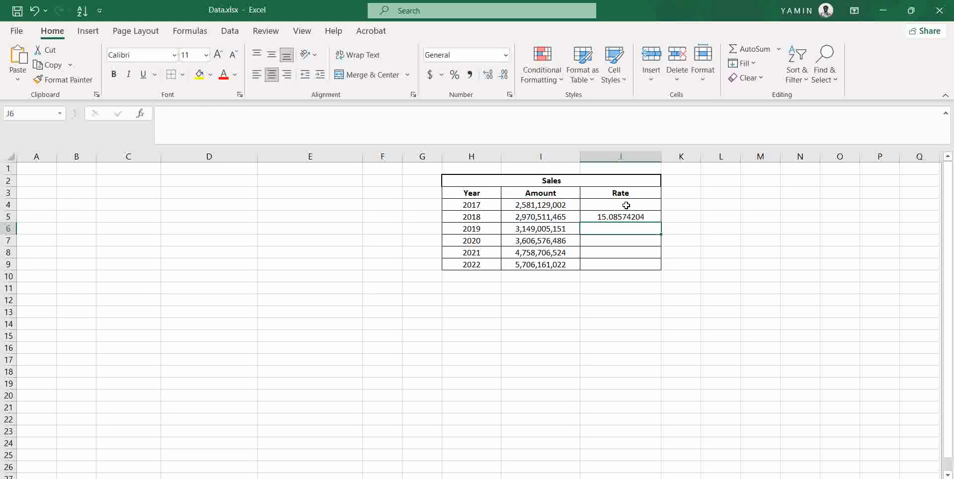
- Check the growth rate formula in J5 and fill it down the Rate column to J9
{"action": "left_click", "coordinate": [623, 217]}
{"action": "double_click", "coordinate": [623, 217]}
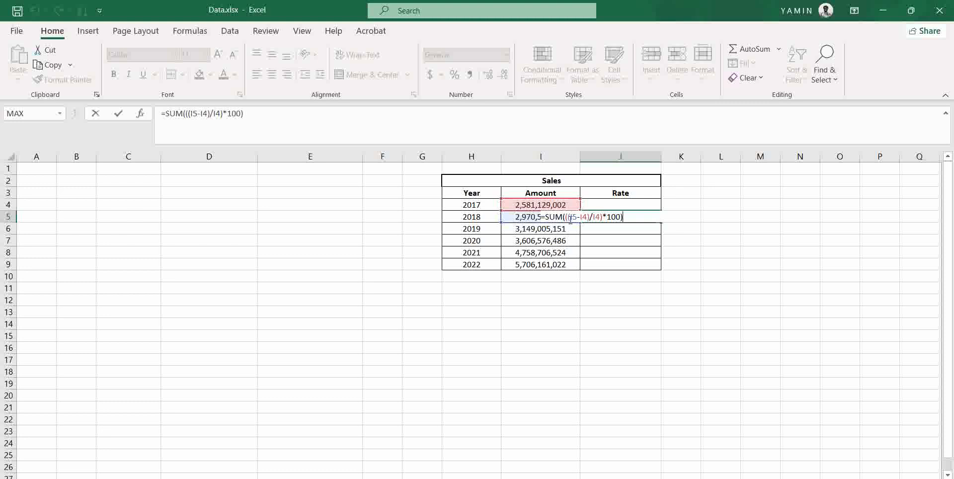
{"action": "key", "text": "Return"}
{"action": "left_click", "coordinate": [627, 219]}
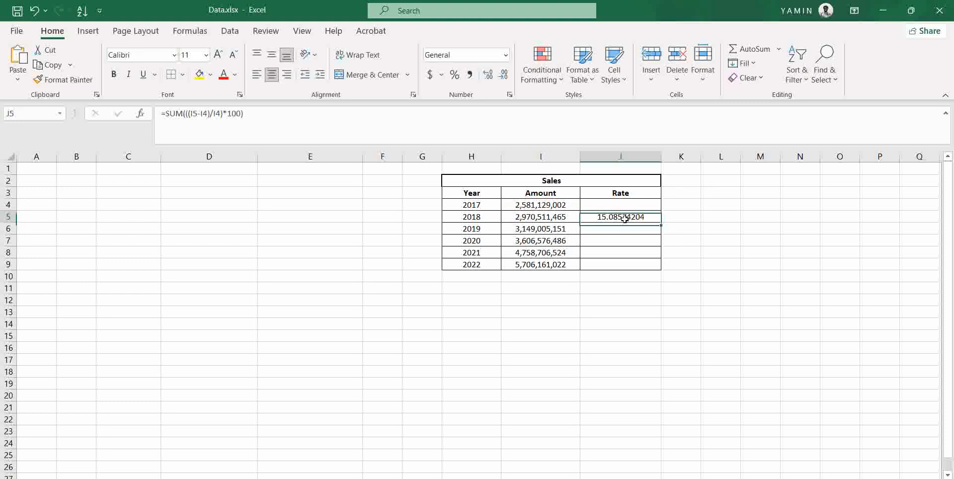
{"action": "left_click_drag", "start_coordinate": [661, 223], "coordinate": [661, 269]}
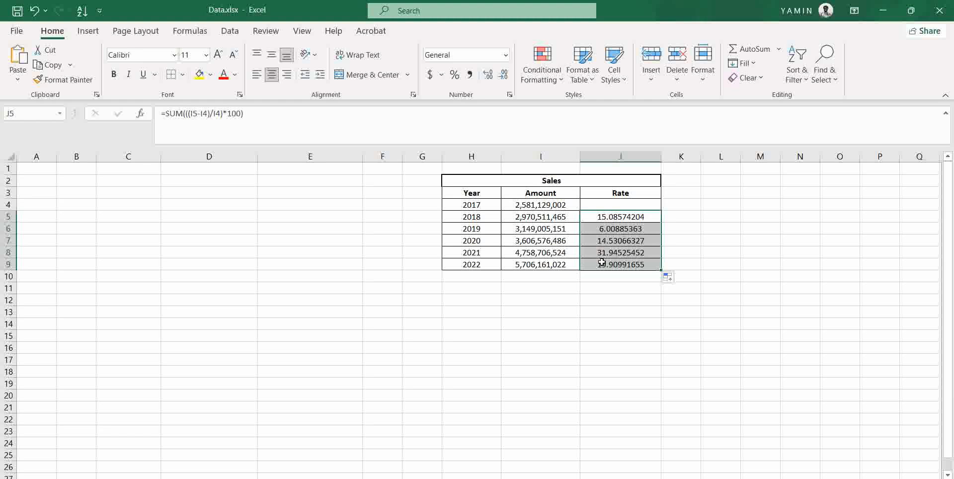
{"action": "left_click", "coordinate": [616, 298]}
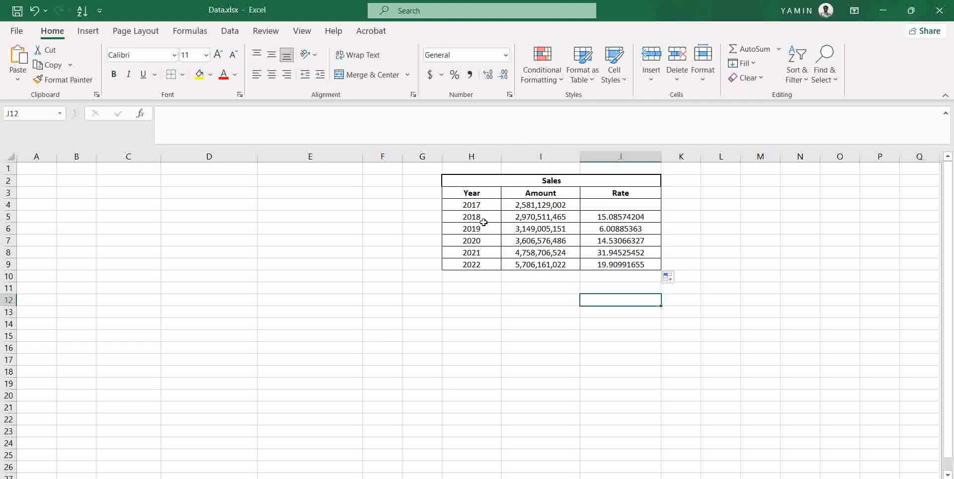
- Insert a scatter chart with smooth lines and markers from H5:H9 and J5:J9, and place it enlarged in the empty area beside the table
{"action": "left_click_drag", "start_coordinate": [483, 219], "coordinate": [483, 266]}
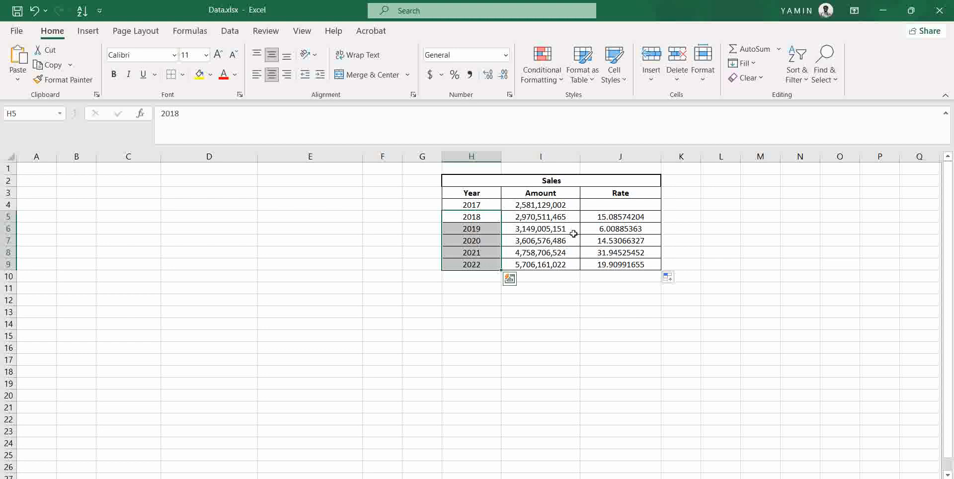
{"action": "left_click", "coordinate": [668, 278]}
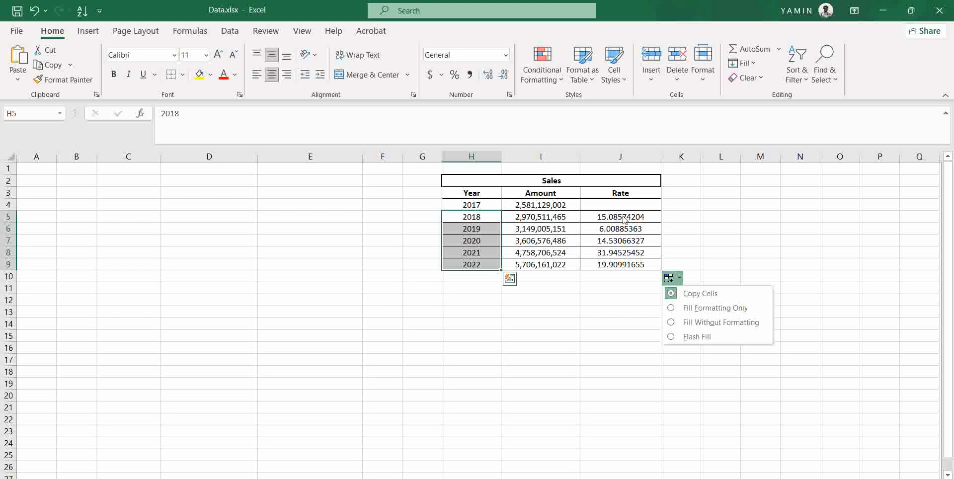
{"action": "key", "text": "Escape"}
{"action": "left_click_drag", "start_coordinate": [622, 216], "coordinate": [627, 268]}
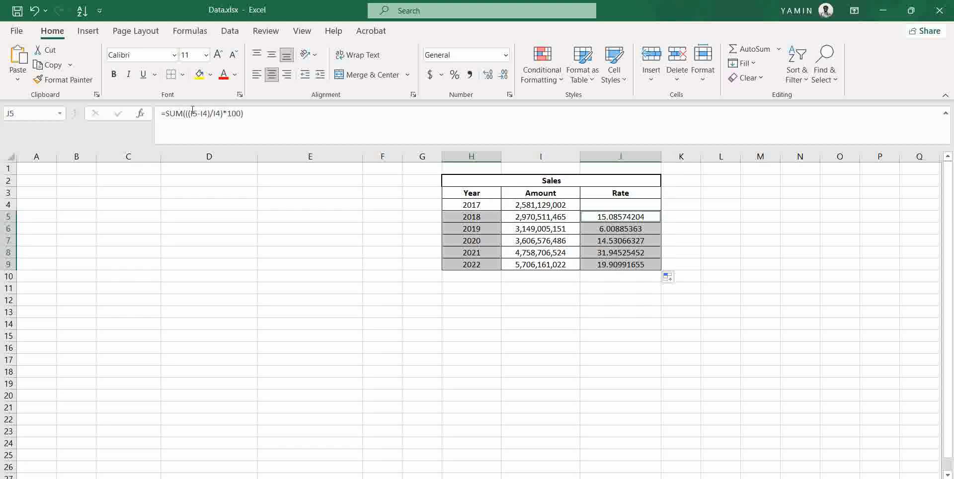
{"action": "left_click", "coordinate": [88, 33]}
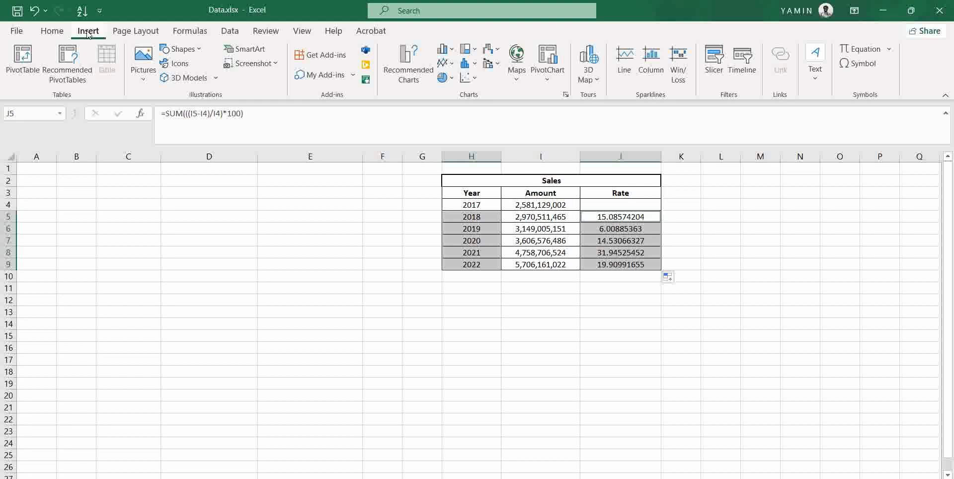
{"action": "left_click", "coordinate": [477, 80]}
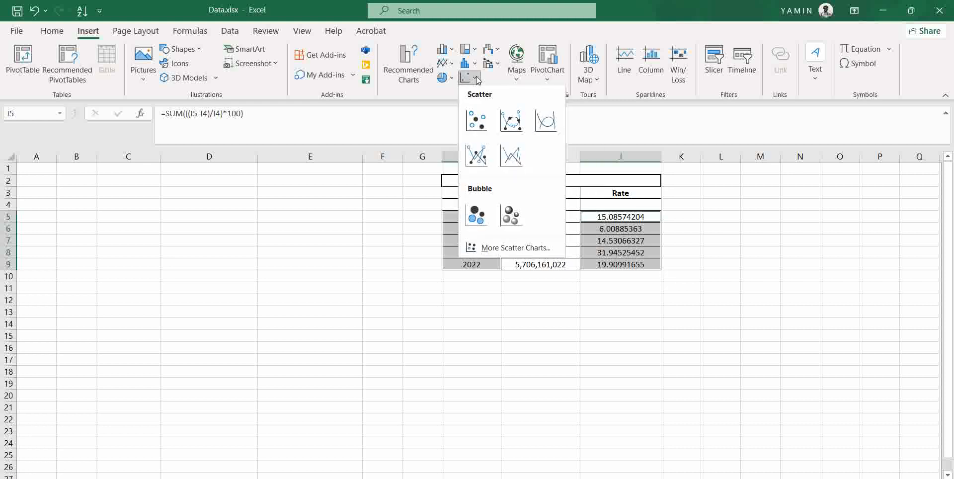
{"action": "left_click", "coordinate": [512, 129]}
{"action": "left_click_drag", "start_coordinate": [542, 250], "coordinate": [319, 198]}
{"action": "left_click_drag", "start_coordinate": [407, 359], "coordinate": [445, 397]}
- Open the formatting options of the chart's horizontal axis and set its minimum bound to 2018
{"action": "left_click", "coordinate": [365, 393]}
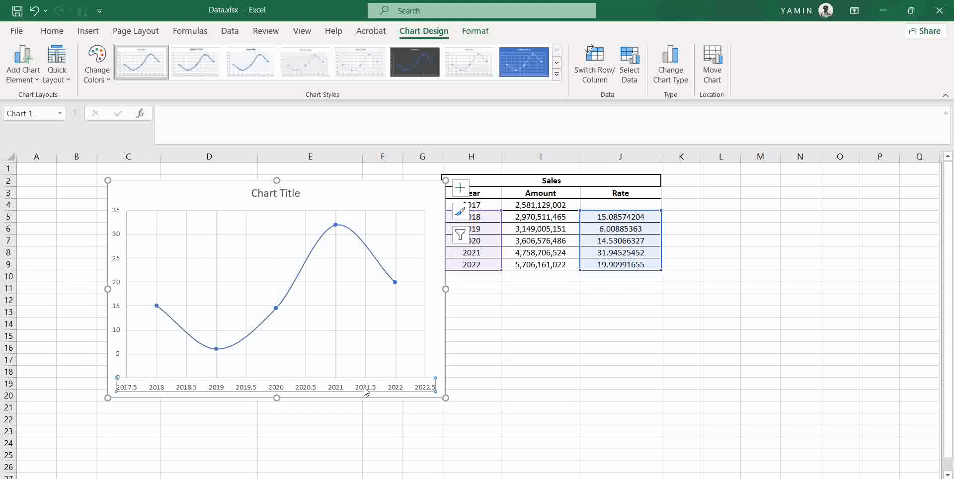
{"action": "right_click", "coordinate": [356, 384]}
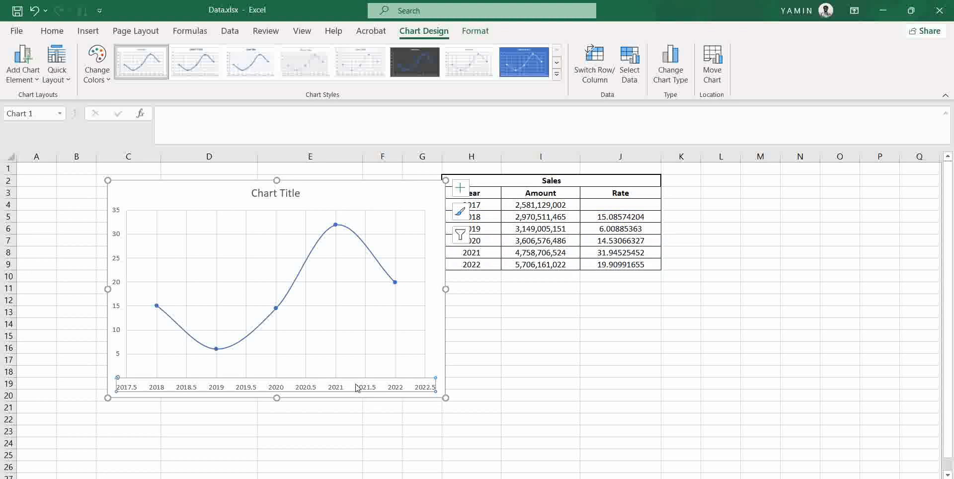
{"action": "double_click", "coordinate": [356, 388]}
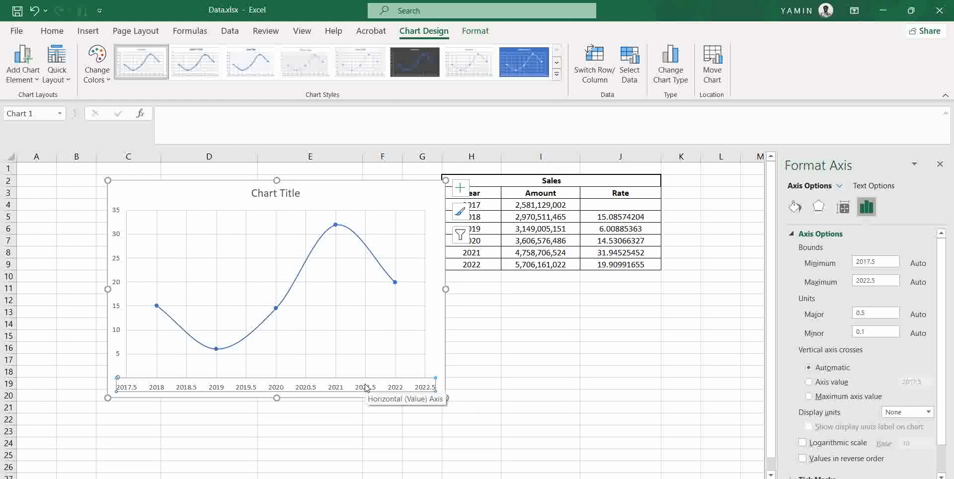
{"action": "left_click", "coordinate": [879, 261]}
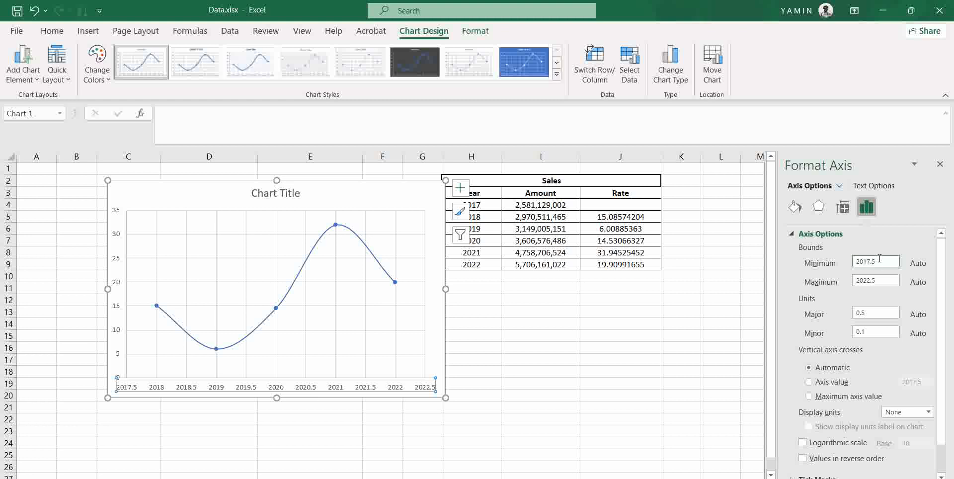
{"action": "key", "text": "BackSpace"}
{"action": "key", "text": "BackSpace"}
{"action": "key", "text": "BackSpace"}
{"action": "key", "text": "BackSpace"}
{"action": "key", "text": "BackSpace"}
{"action": "key", "text": "BackSpace"}
{"action": "key", "text": "Return"}
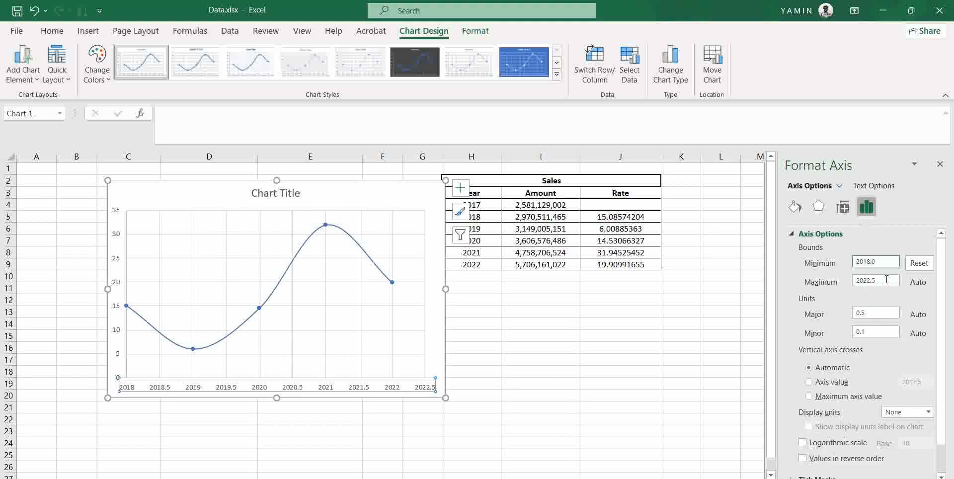
- Set the horizontal axis maximum bound to 2022 and its major unit to 1
{"action": "left_click", "coordinate": [885, 282]}
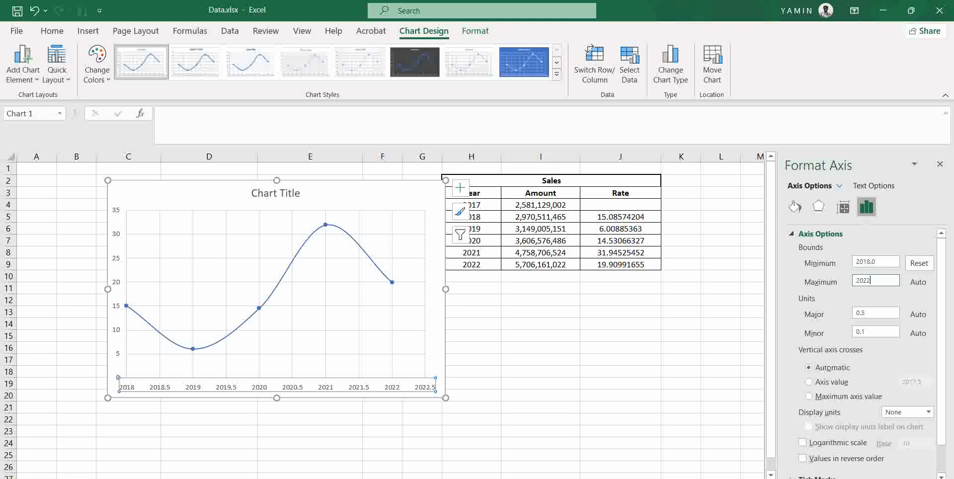
{"action": "key", "text": "Return"}
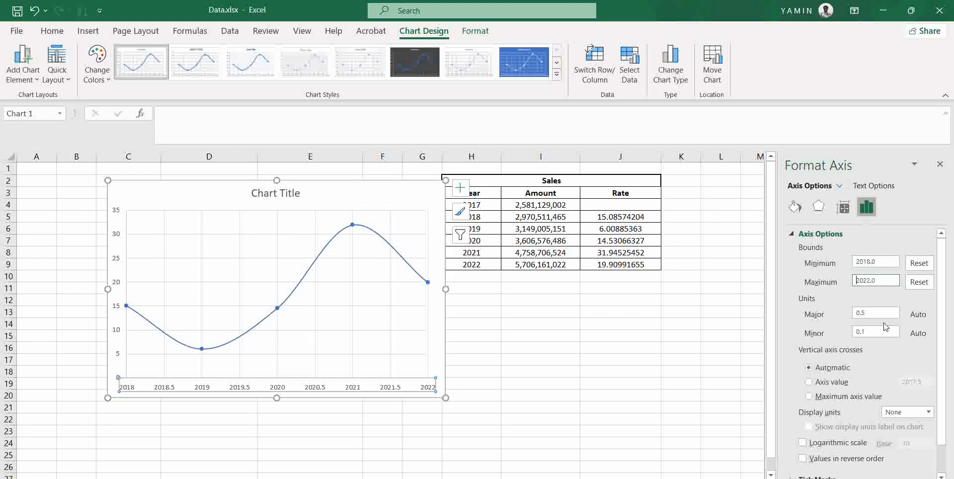
{"action": "left_click_drag", "start_coordinate": [876, 314], "coordinate": [853, 320]}
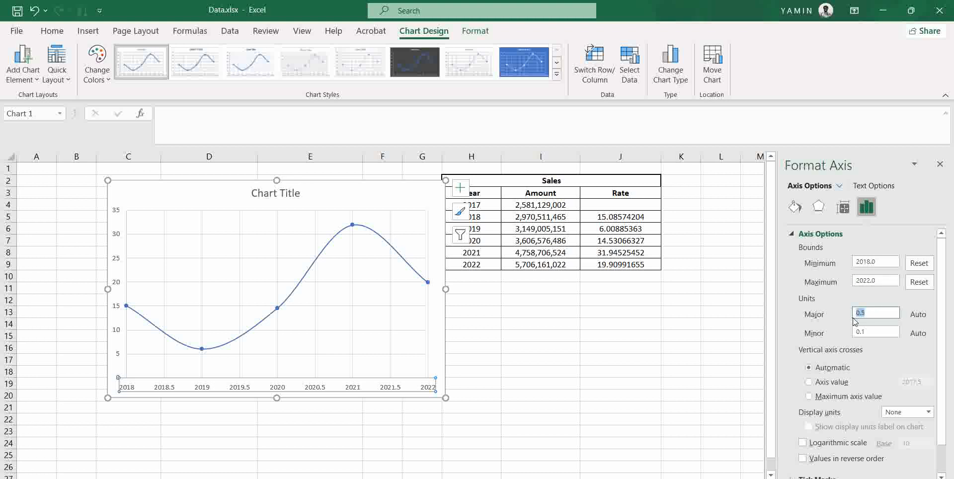
{"action": "type", "text": "1"}
{"action": "key", "text": "Return"}
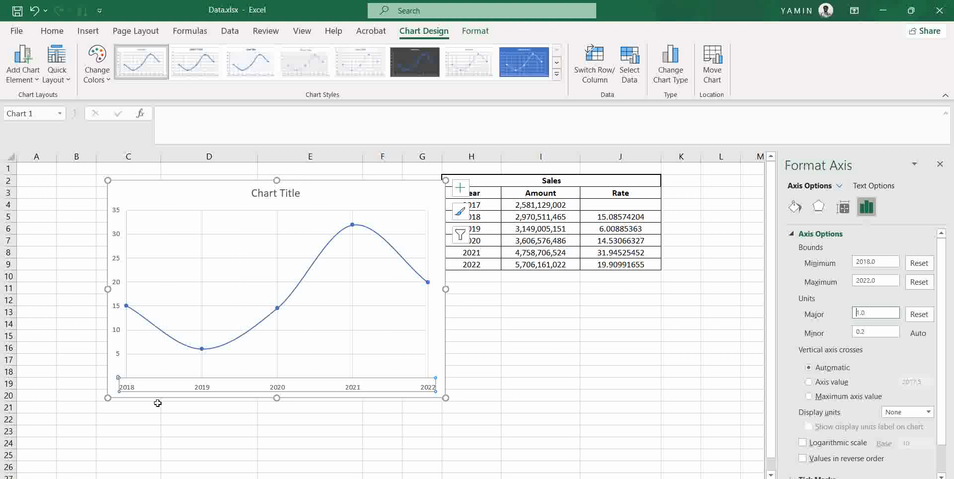
{"action": "left_click", "coordinate": [940, 163]}
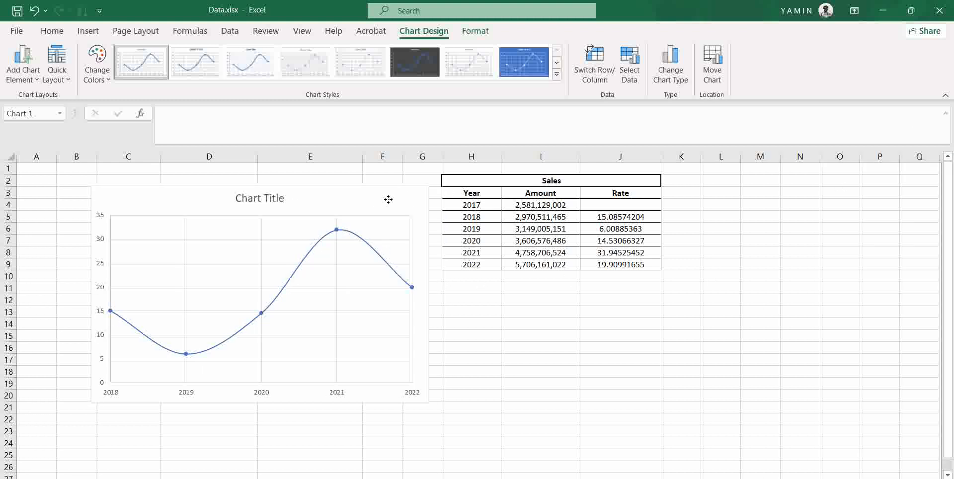
- Move the chart slightly away from the table and change its title to "Growth Rate of sales"
{"action": "left_click_drag", "start_coordinate": [399, 197], "coordinate": [375, 201]}
{"action": "double_click", "coordinate": [251, 197]}
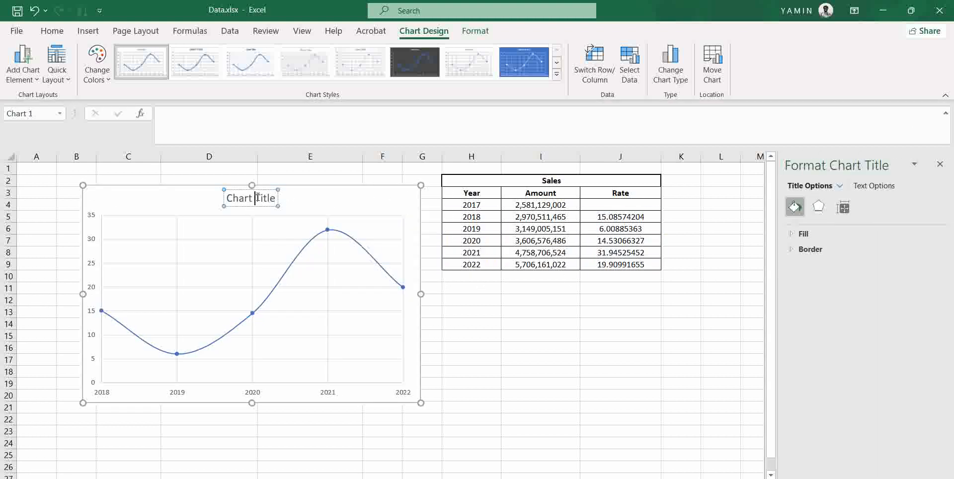
{"action": "double_click", "coordinate": [257, 197]}
{"action": "key", "text": "BackSpace"}
{"action": "key", "text": "BackSpace"}
{"action": "key", "text": "BackSpace"}
{"action": "key", "text": "BackSpace"}
{"action": "key", "text": "BackSpace"}
{"action": "key", "text": "BackSpace"}
{"action": "type", "text": "Growt"}
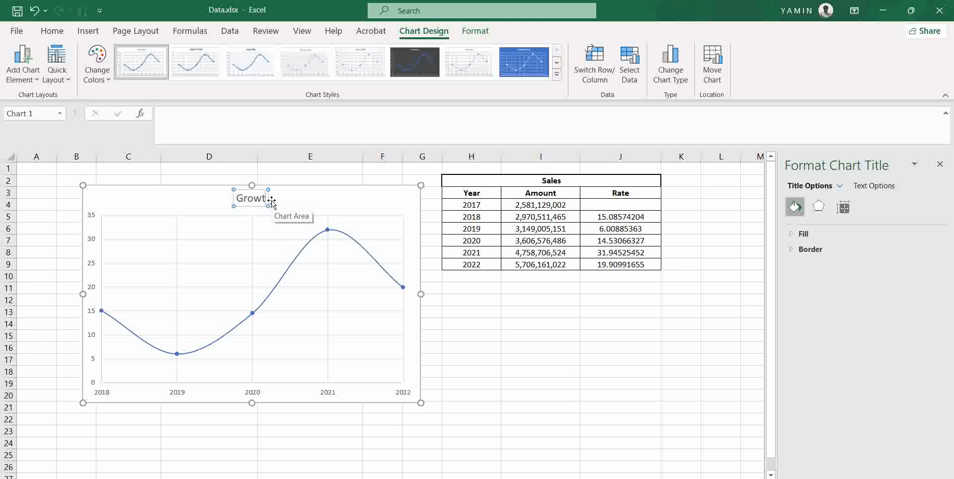
{"action": "type", "text": "h Rate "}
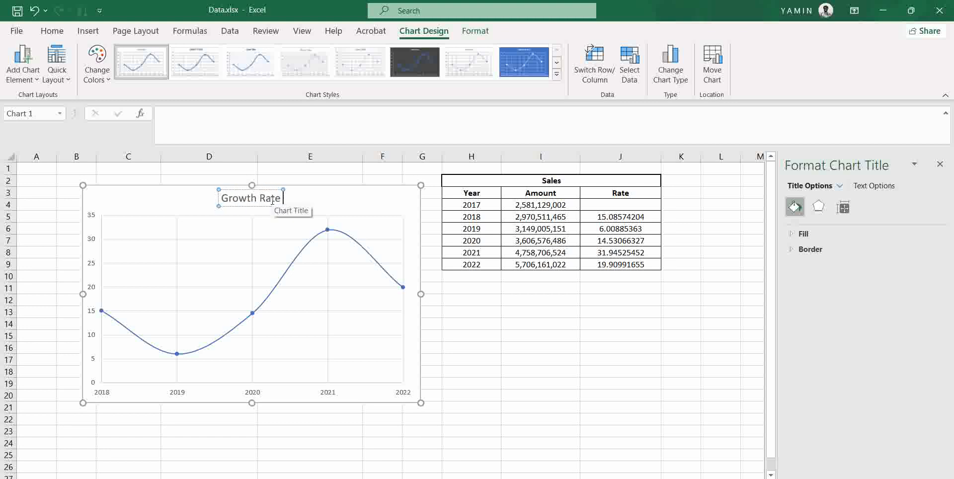
{"action": "type", "text": "of Celss"}
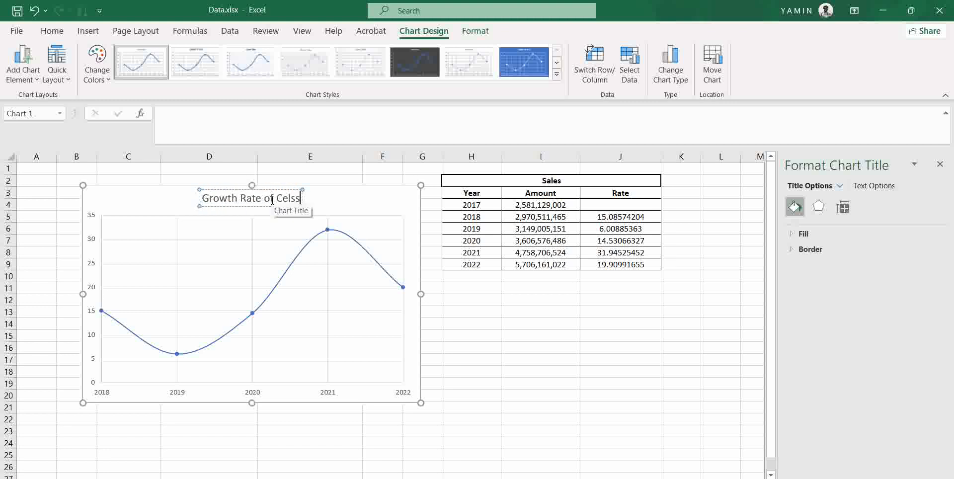
{"action": "key", "text": "BackSpace"}
{"action": "key", "text": "BackSpace"}
{"action": "key", "text": "BackSpace"}
{"action": "key", "text": "BackSpace"}
{"action": "key", "text": "BackSpace"}
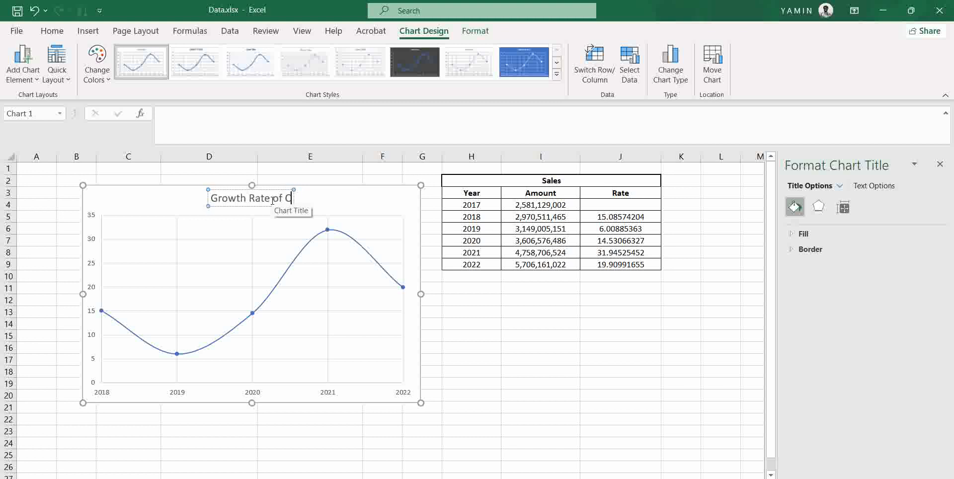
{"action": "type", "text": "sales"}
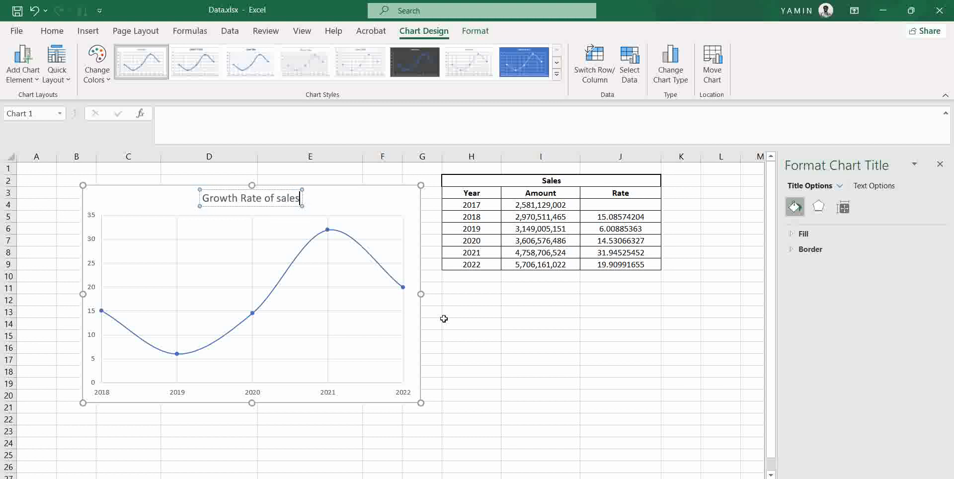
{"action": "left_click", "coordinate": [461, 344]}
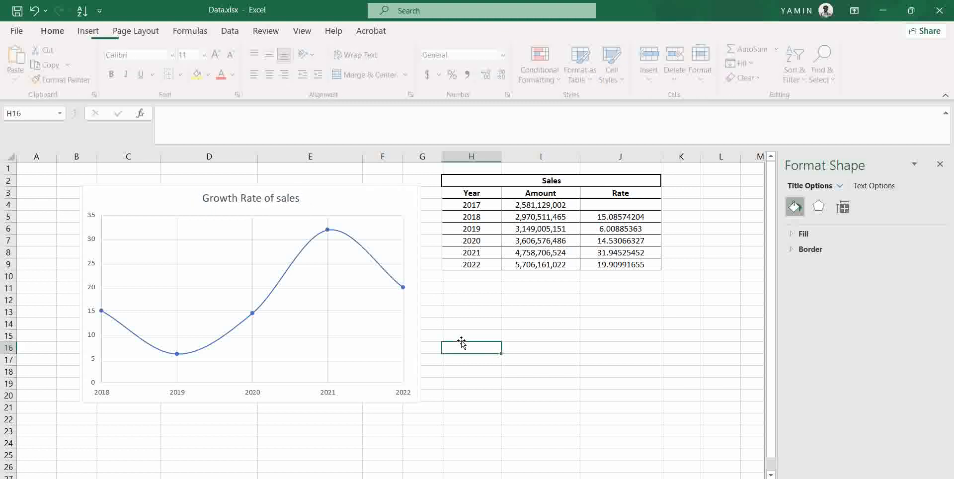
{"action": "left_click", "coordinate": [940, 164]}
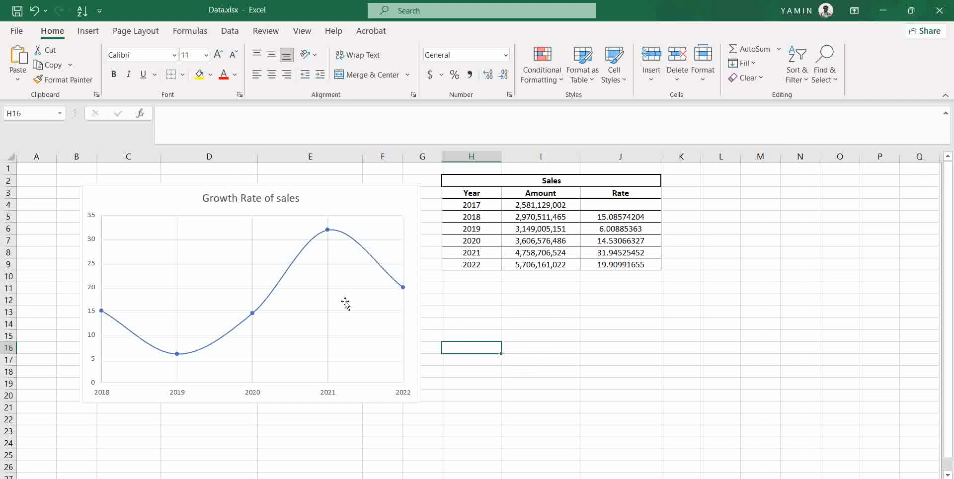
{"action": "left_click", "coordinate": [314, 207]}
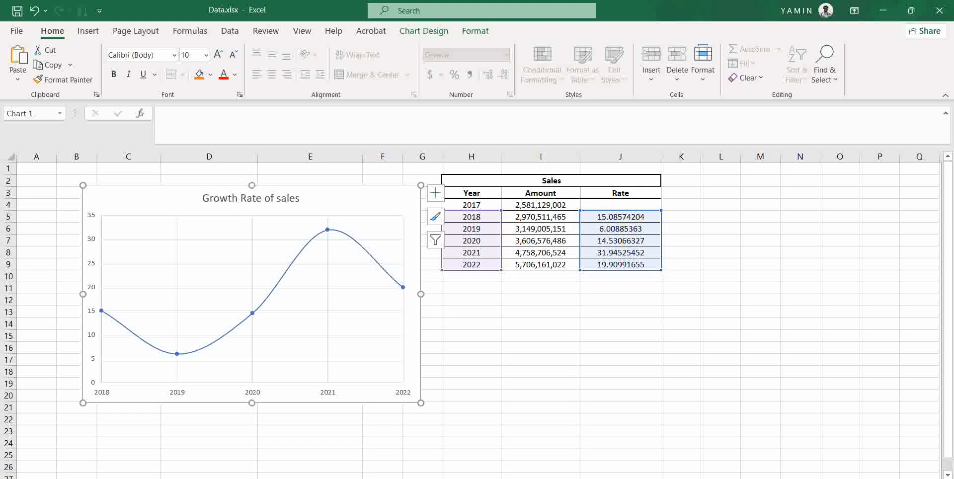
{"action": "left_click", "coordinate": [783, 478]}
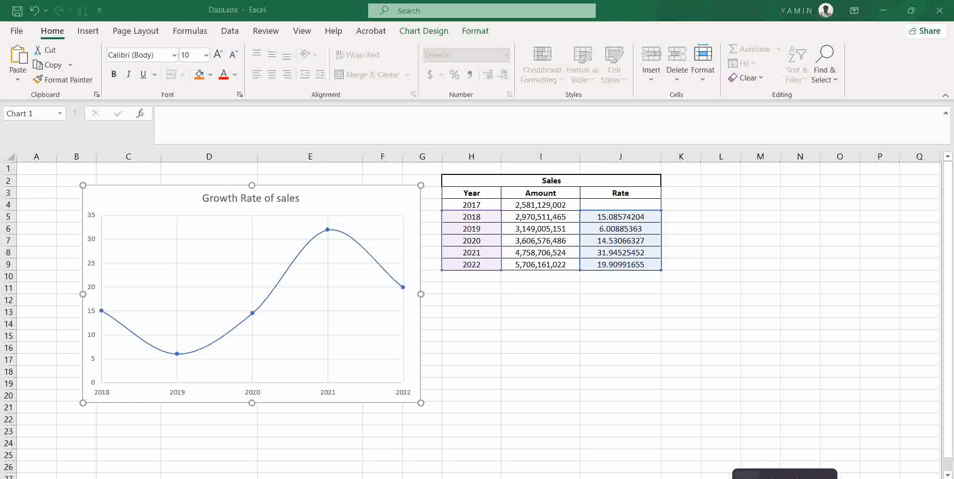